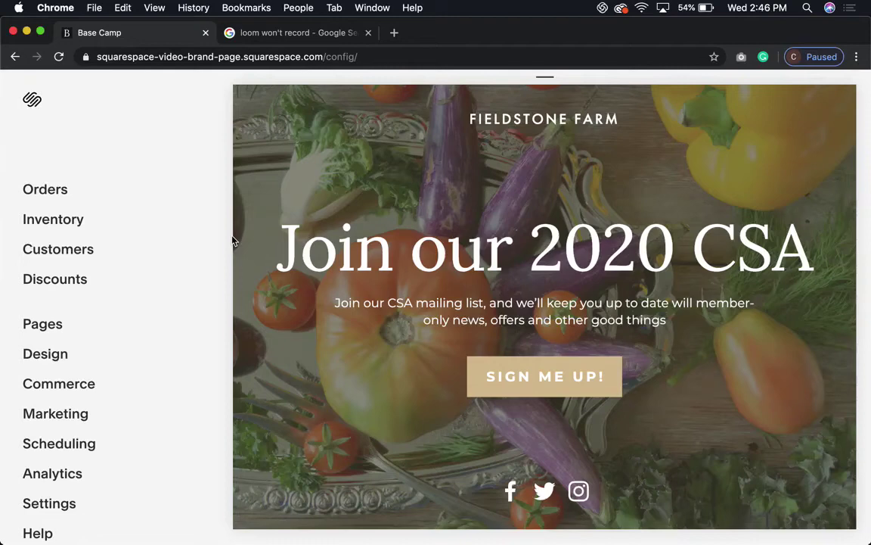
# - Close the second Chrome tab with the Google search, keeping the Squarespace editor
pyautogui.moveTo(318, 312)
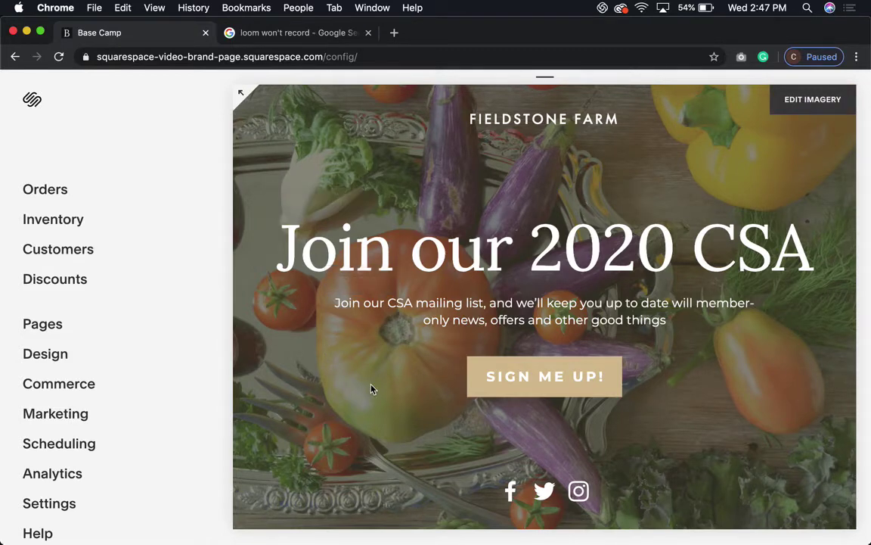
pyautogui.click(369, 33)
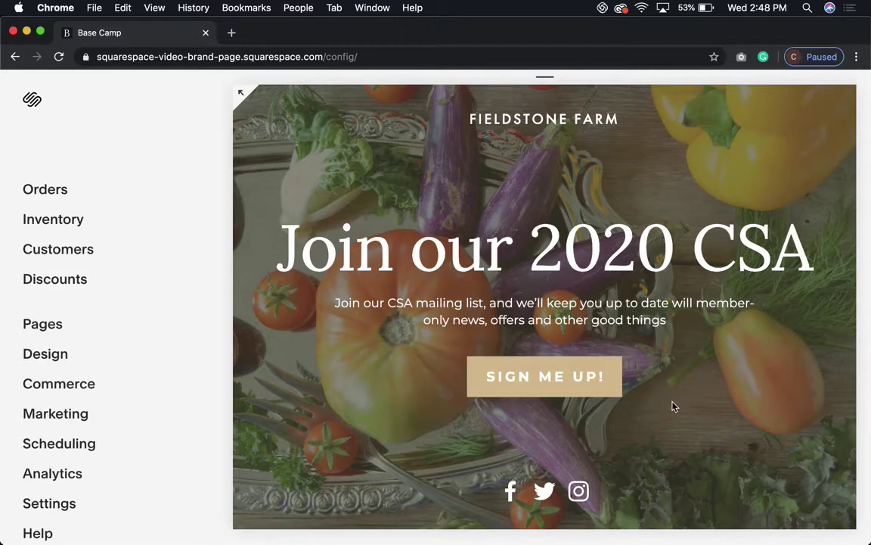
pyautogui.moveTo(539, 292)
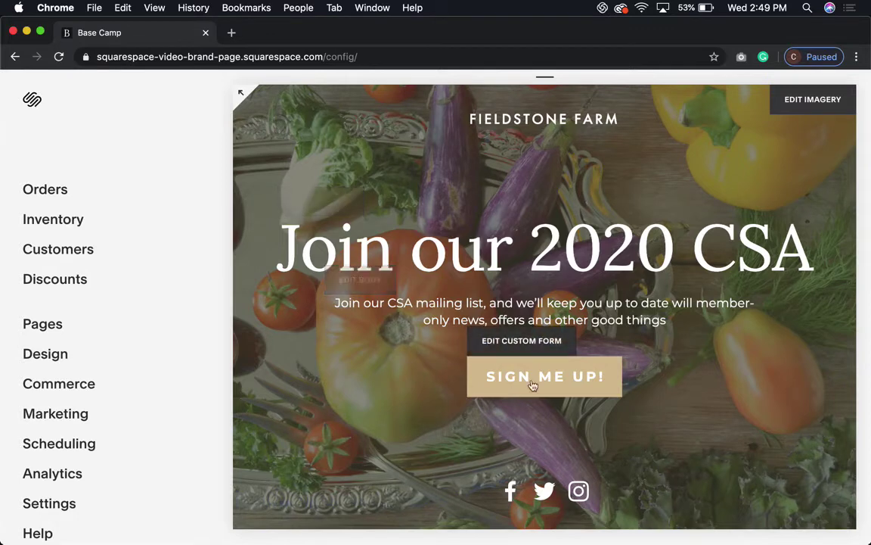
# - Go to Marketing > Email Campaigns in the site sidebar
pyautogui.click(50, 414)
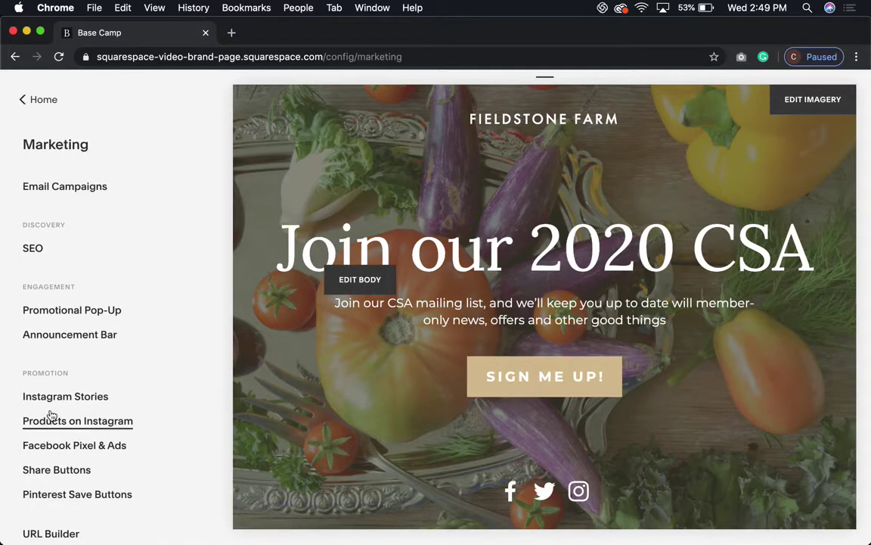
pyautogui.click(86, 194)
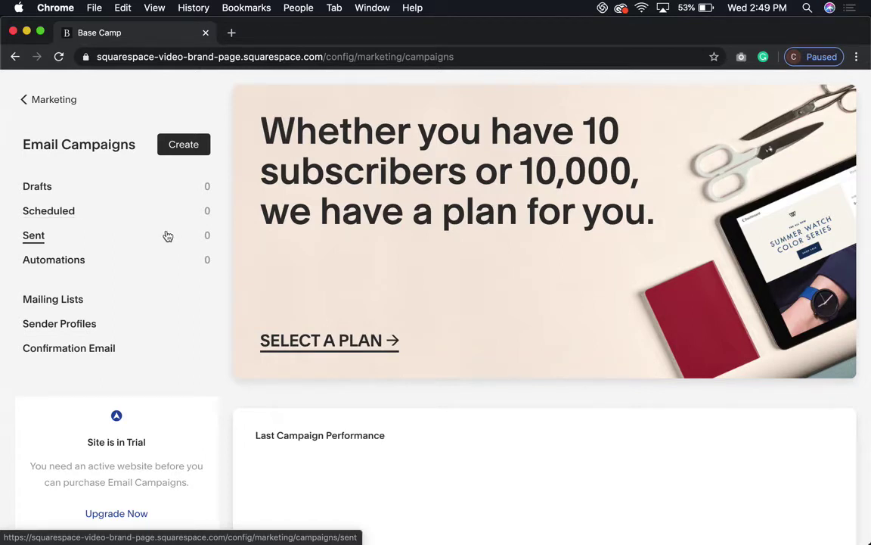
# - Under Mailing Lists, add and save a list named Newsletter
pyautogui.click(67, 304)
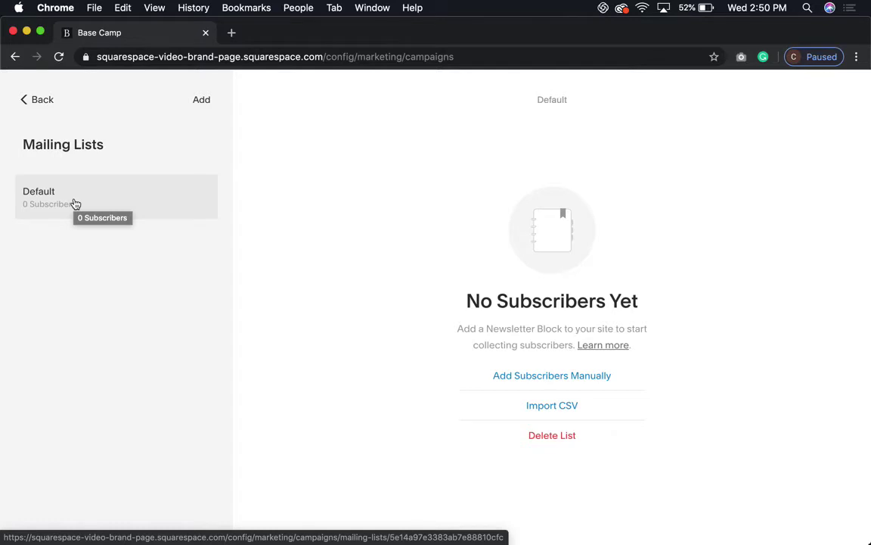
pyautogui.click(200, 101)
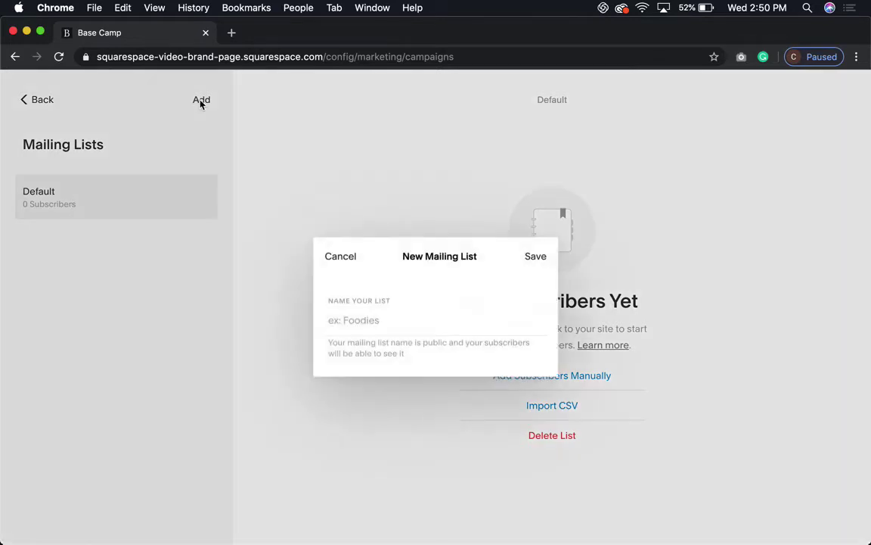
pyautogui.click(372, 324)
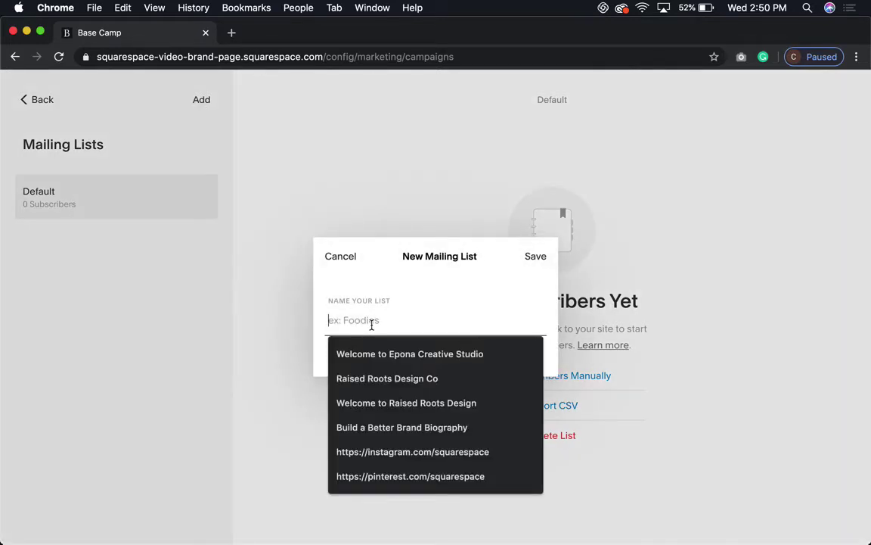
pyautogui.write('Newspa')
pyautogui.press('BackSpace')
pyautogui.press('BackSpace')
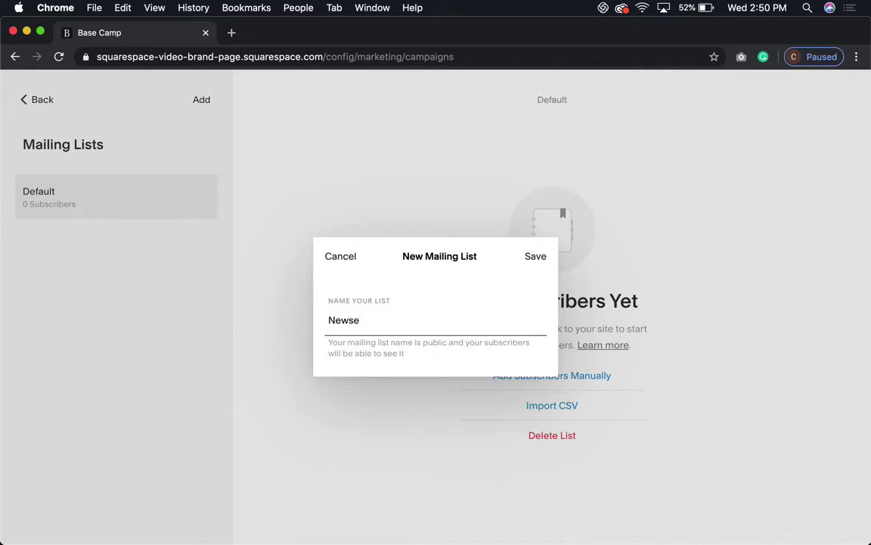
pyautogui.click(383, 355)
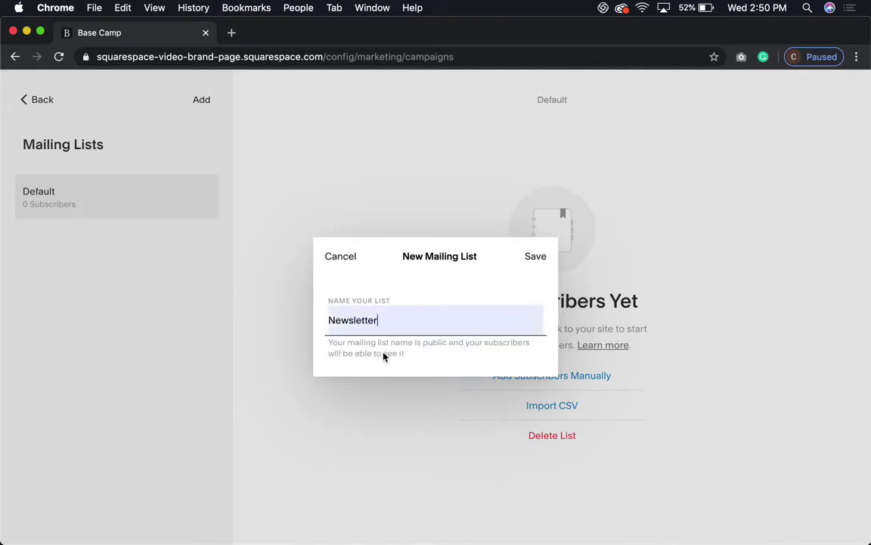
pyautogui.click(544, 260)
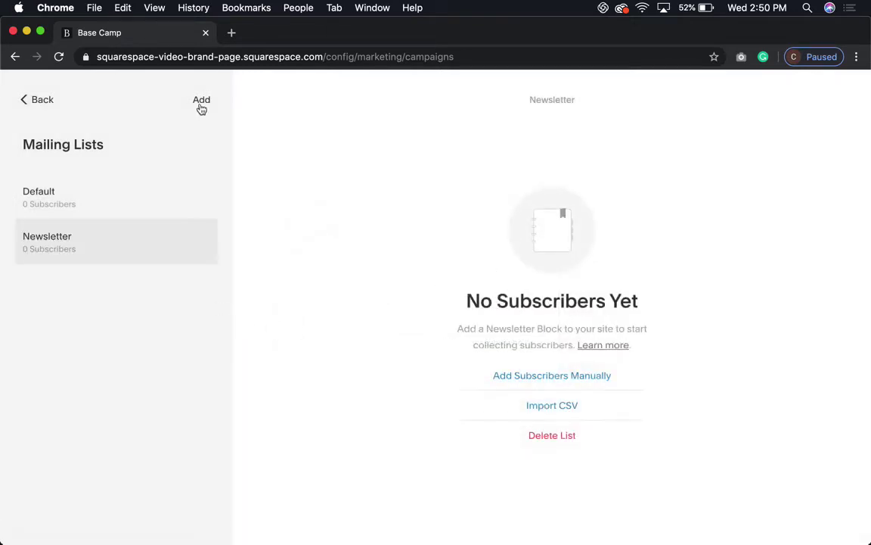
# - Add and save a second mailing list named CSA Membership
pyautogui.click(201, 106)
pyautogui.click(339, 321)
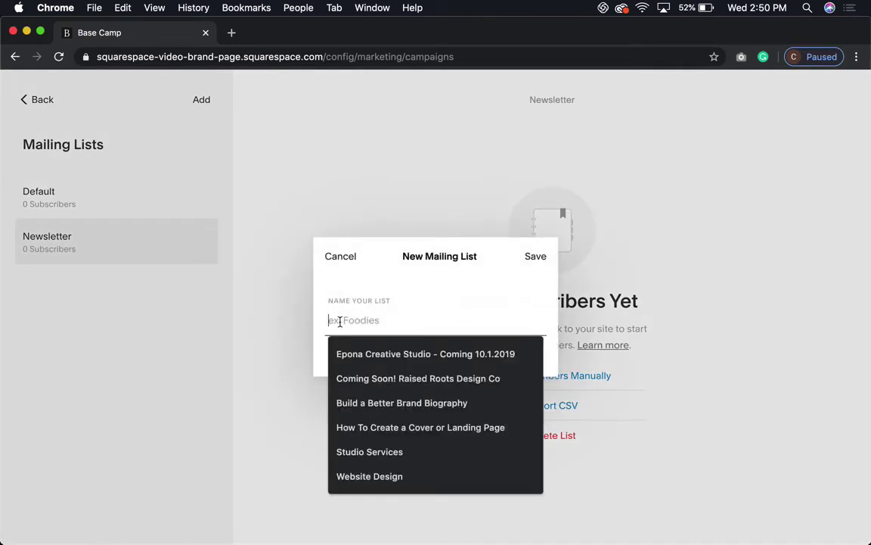
pyautogui.write('CSA')
pyautogui.click(391, 345)
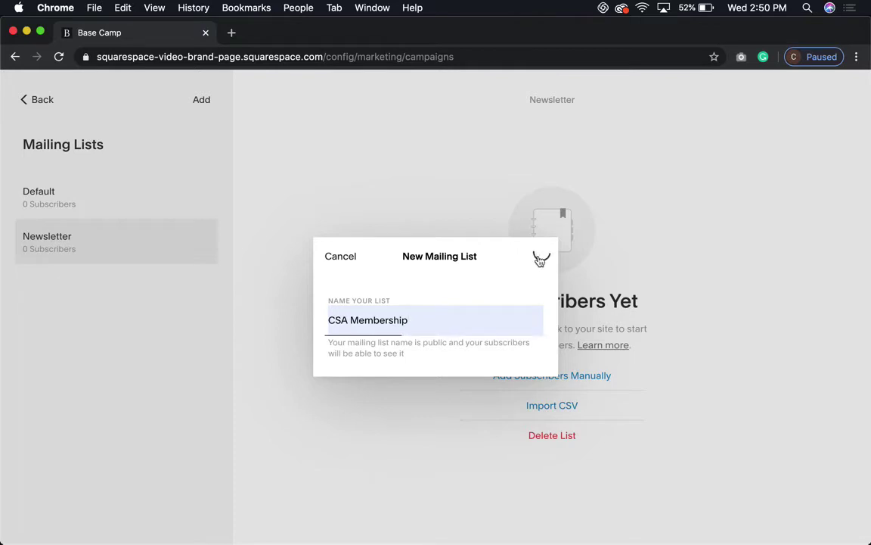
pyautogui.click(540, 258)
# - Add and save a Wholesale mailing list, then go back to Email Campaigns
pyautogui.click(202, 103)
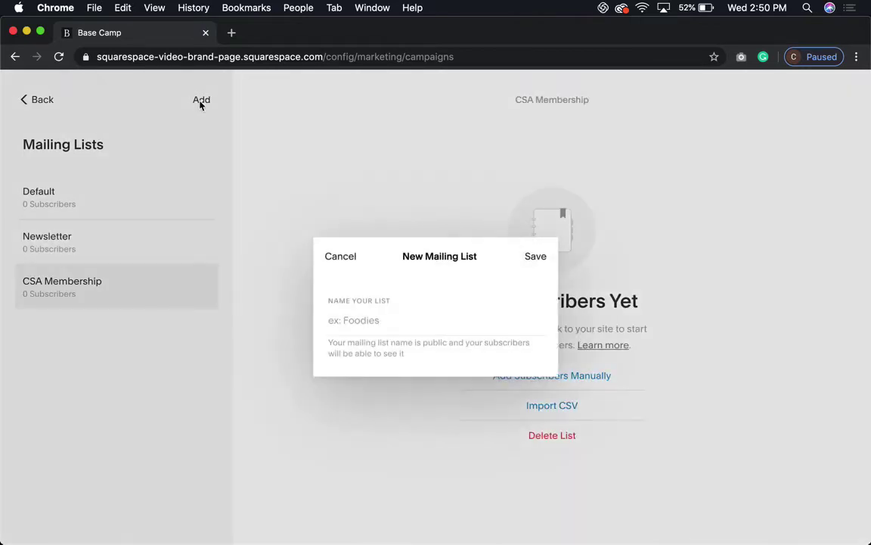
pyautogui.click(379, 329)
pyautogui.write('w')
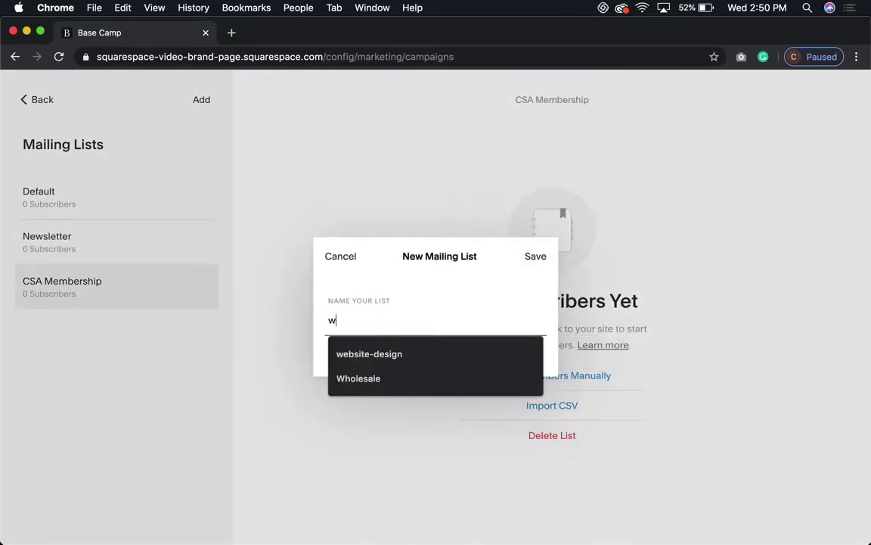
pyautogui.press('BackSpace')
pyautogui.write('w')
pyautogui.click(395, 378)
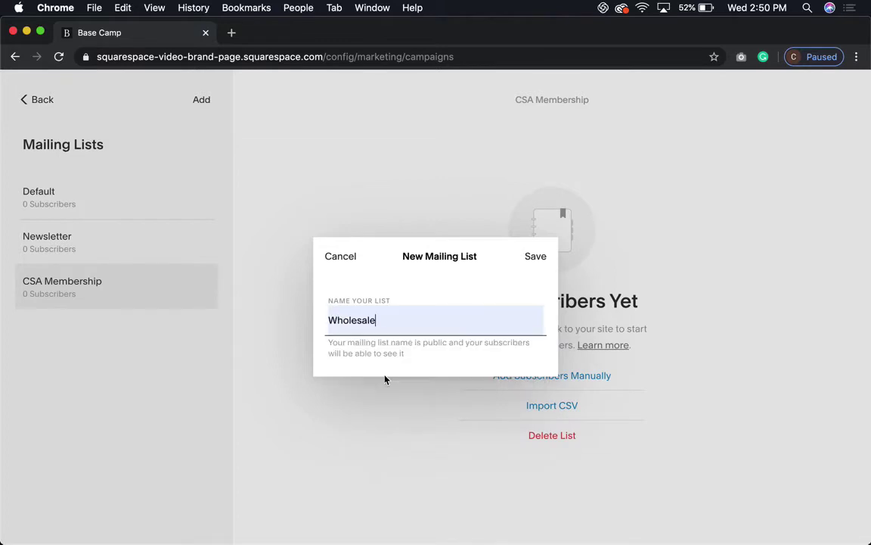
pyautogui.click(531, 259)
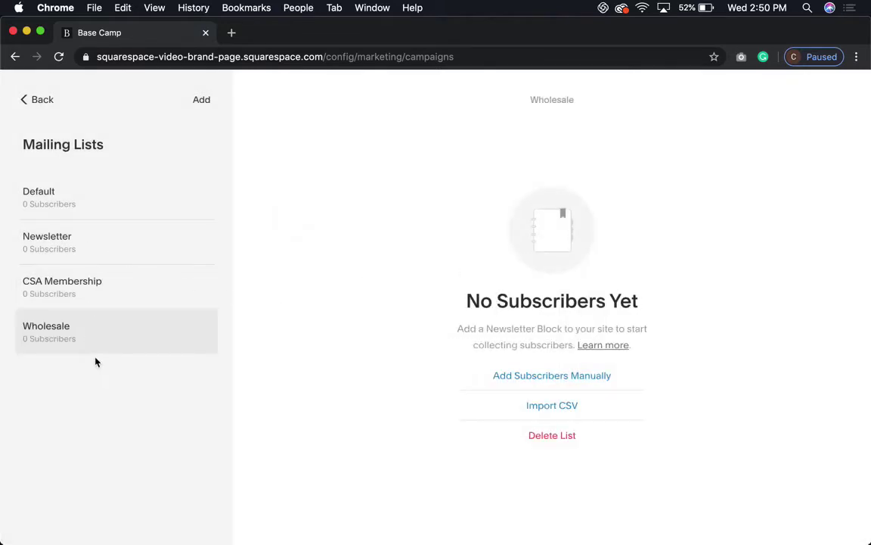
pyautogui.click(33, 111)
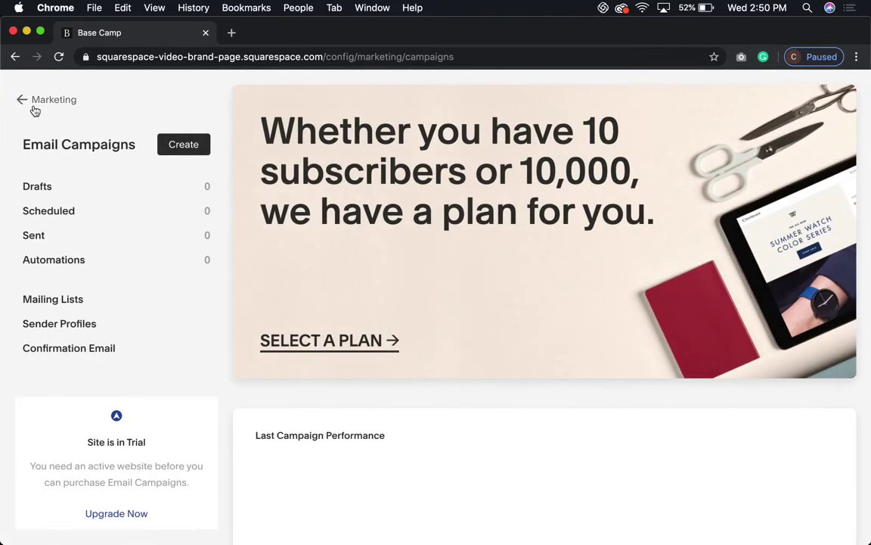
# - Open the cover page Action settings, showing Newsletter Signup with label 'Sign me up!'
pyautogui.click(35, 111)
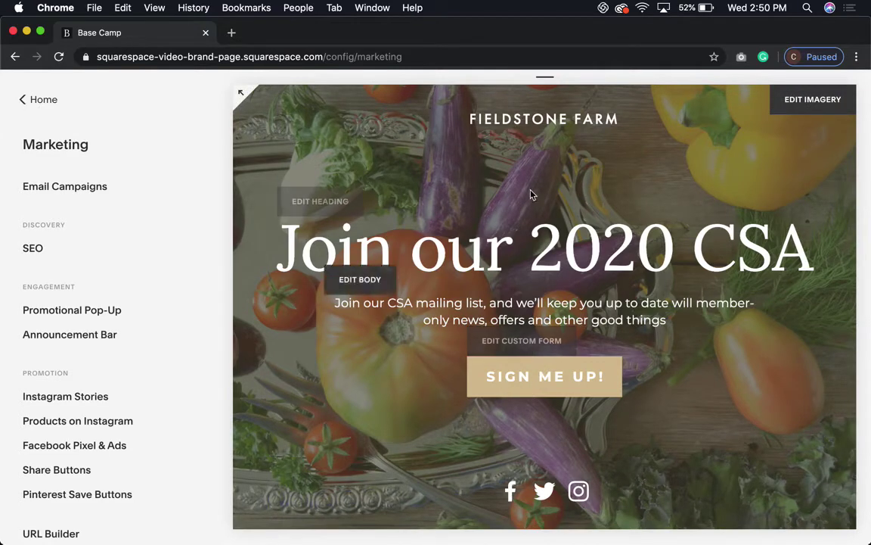
pyautogui.click(515, 345)
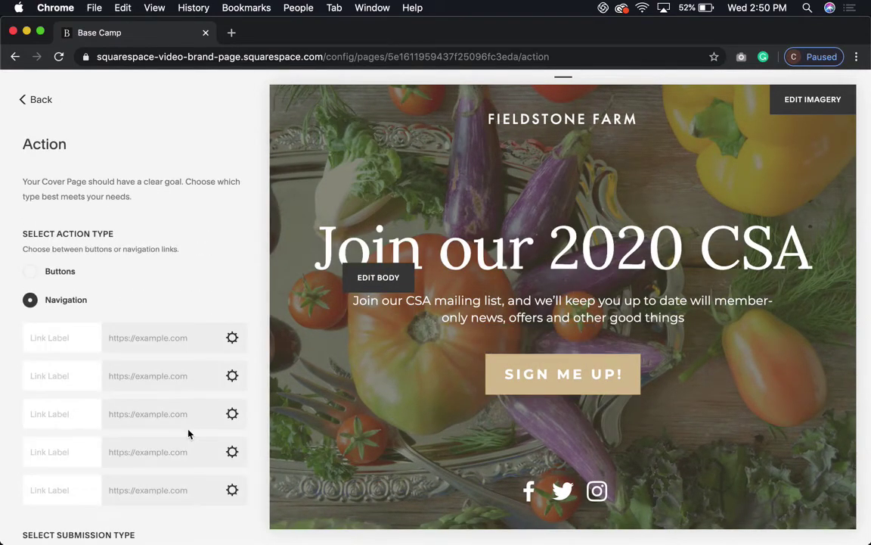
pyautogui.scroll(-3, 189, 433)
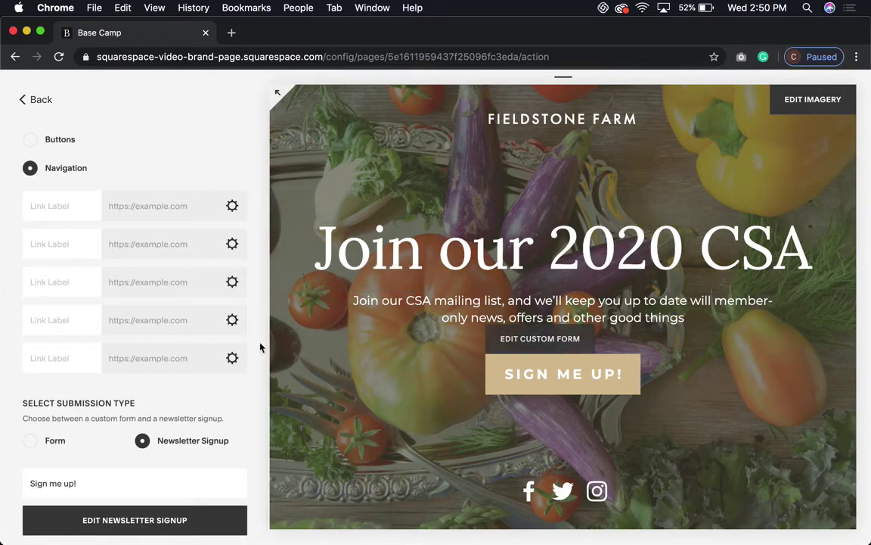
pyautogui.scroll(-1, 98, 318)
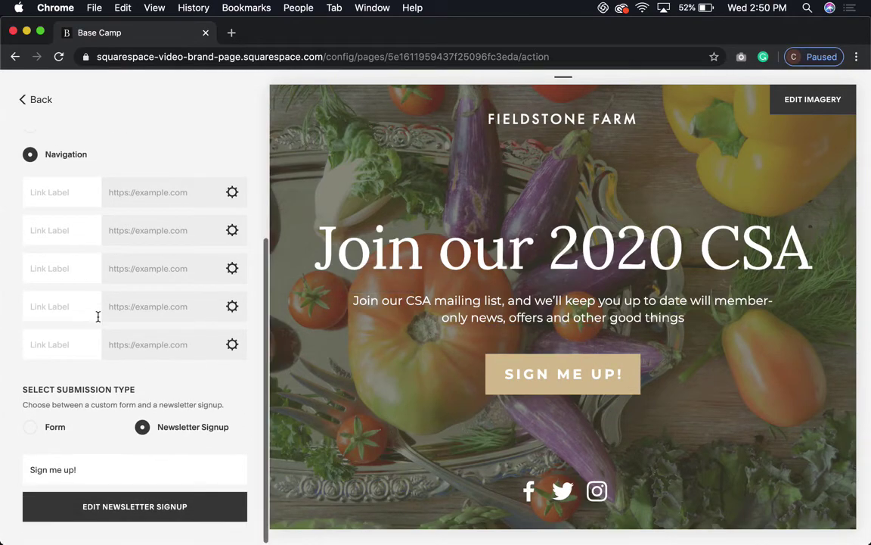
# - Set the cover page Newsletter Signup mailing list to CSA Membership and save
pyautogui.click(153, 517)
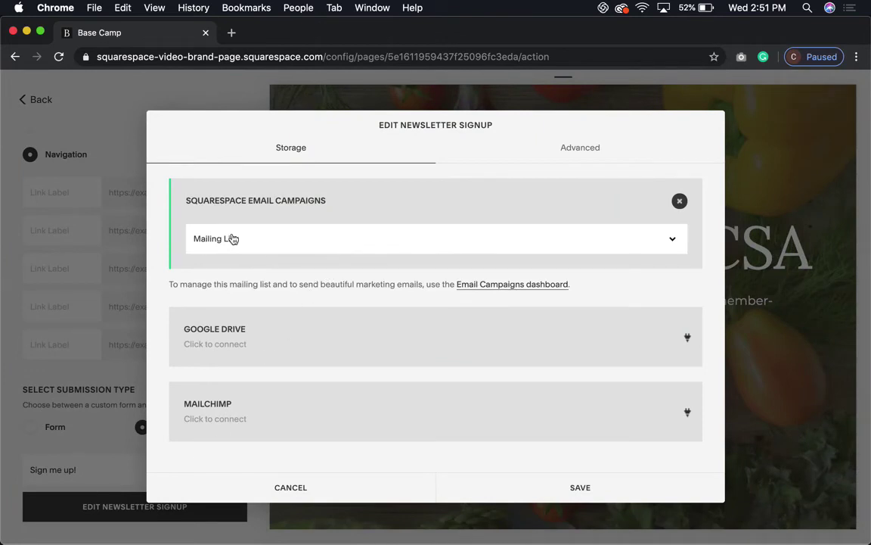
pyautogui.click(279, 243)
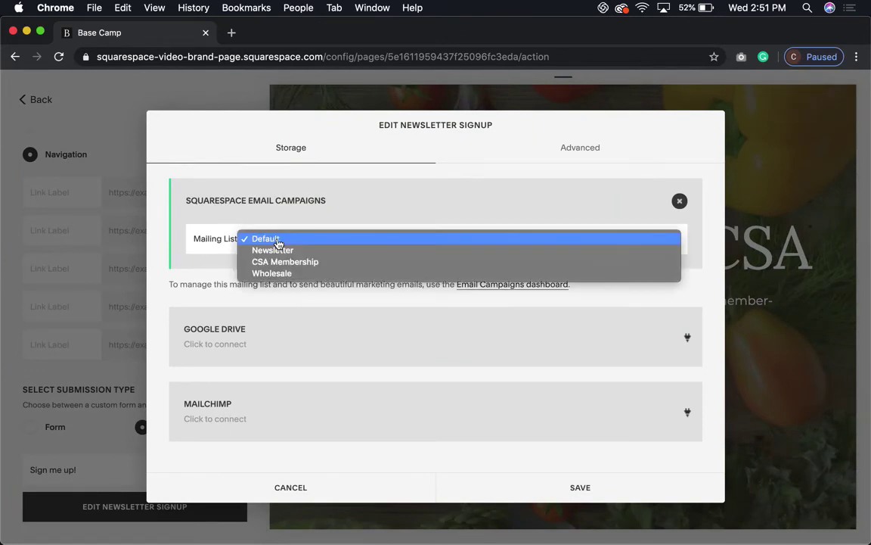
pyautogui.click(277, 262)
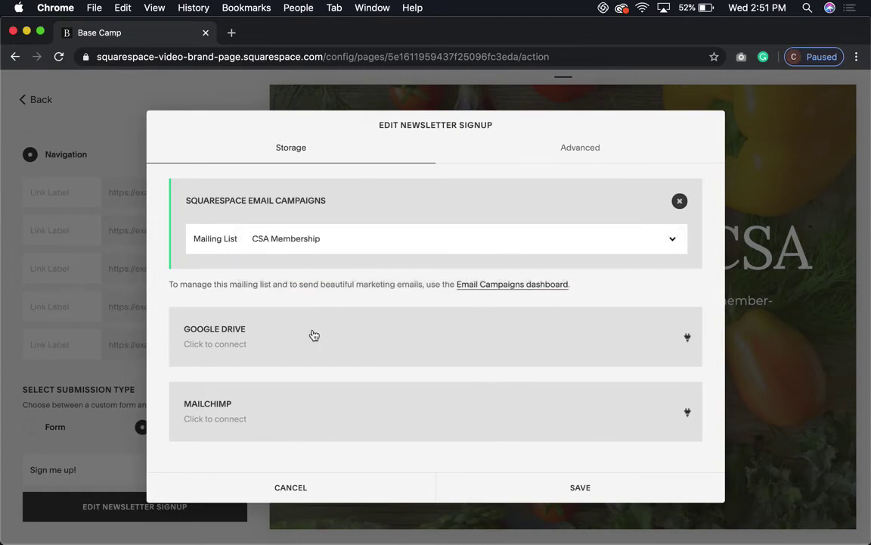
pyautogui.click(584, 151)
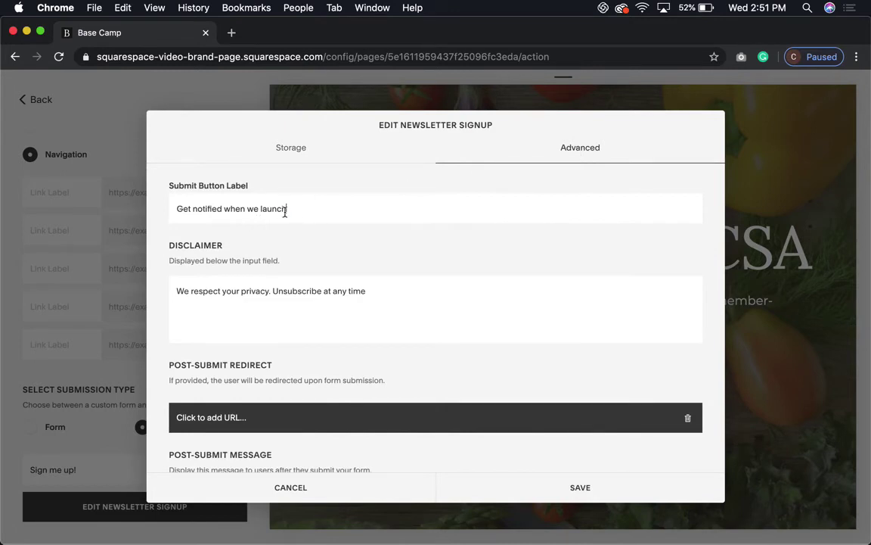
pyautogui.moveTo(286, 210); pyautogui.dragTo(180, 211)
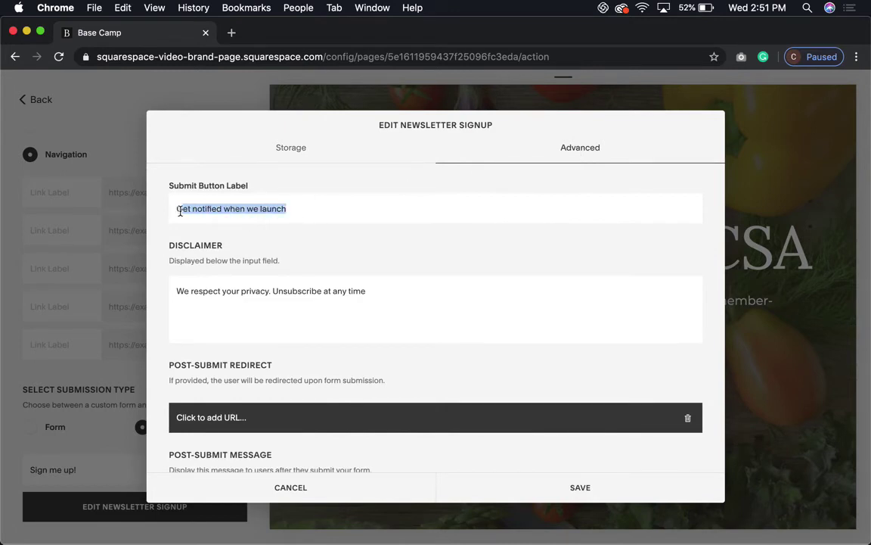
pyautogui.scroll(-5, 443, 355)
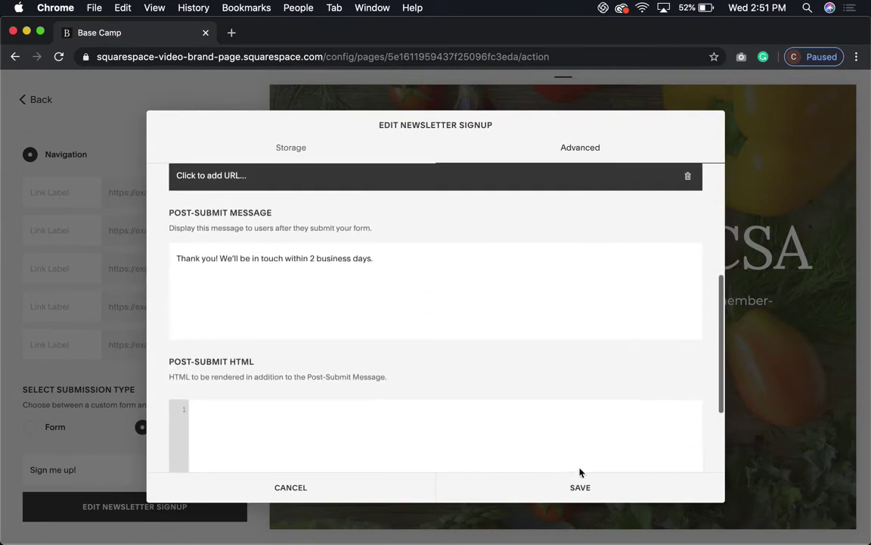
pyautogui.click(578, 490)
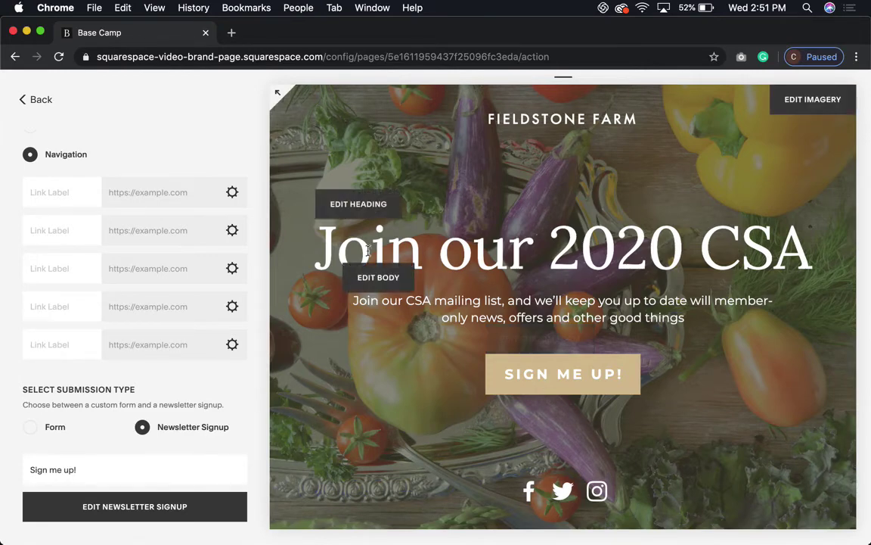
# - Back out to the main menu and reopen Marketing > Email Campaigns > Mailing Lists
pyautogui.click(43, 101)
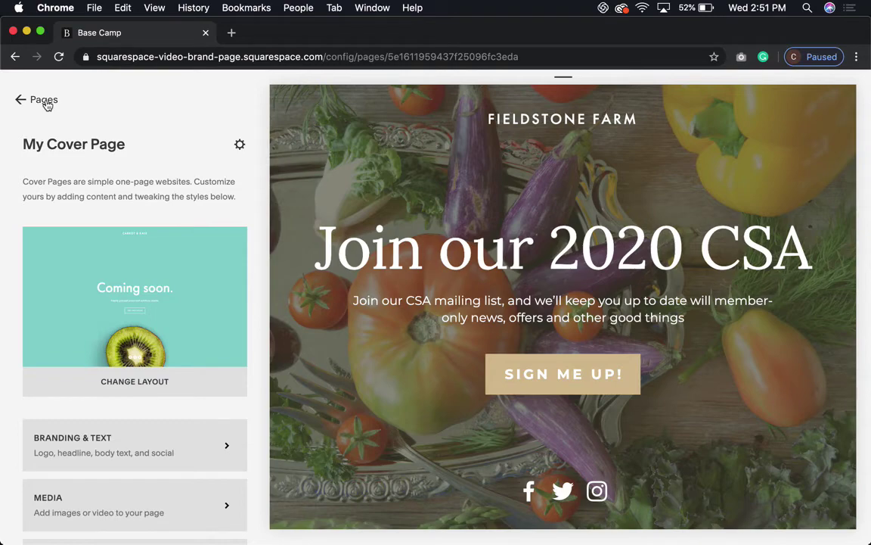
pyautogui.click(45, 103)
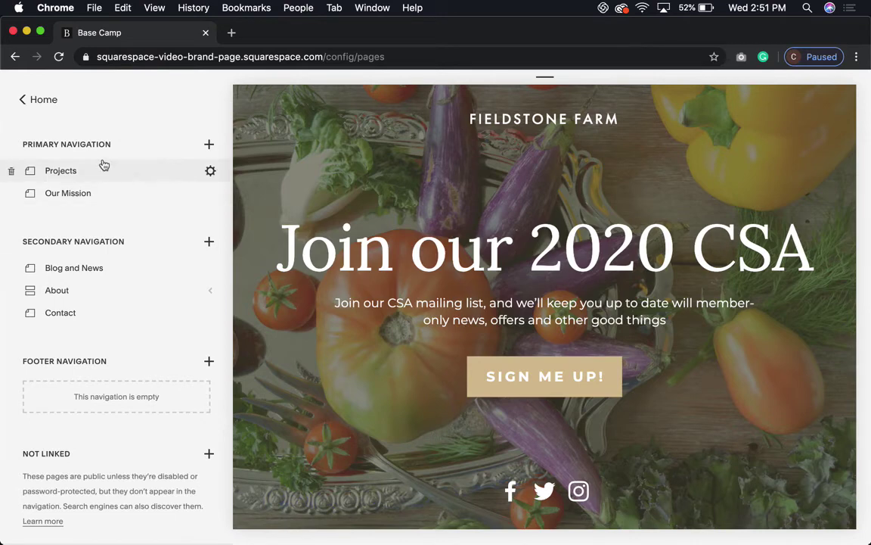
pyautogui.click(47, 99)
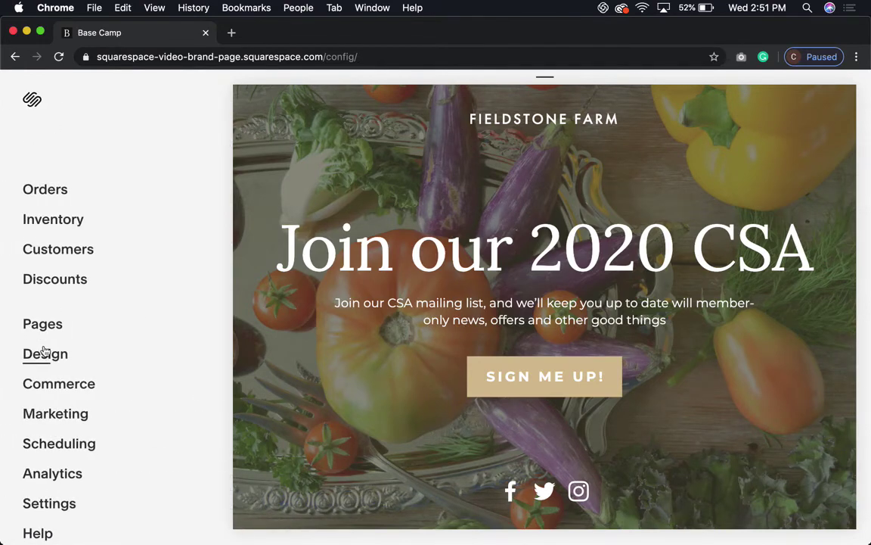
pyautogui.click(44, 413)
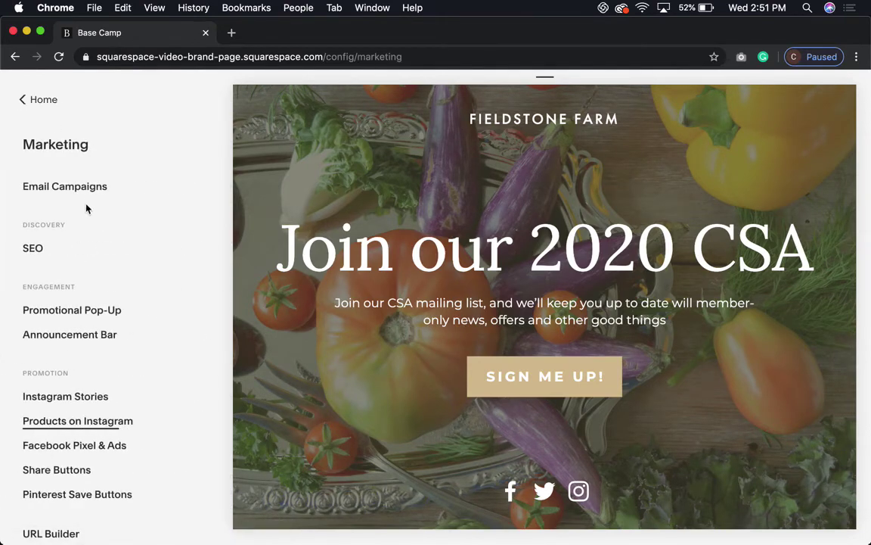
pyautogui.click(85, 195)
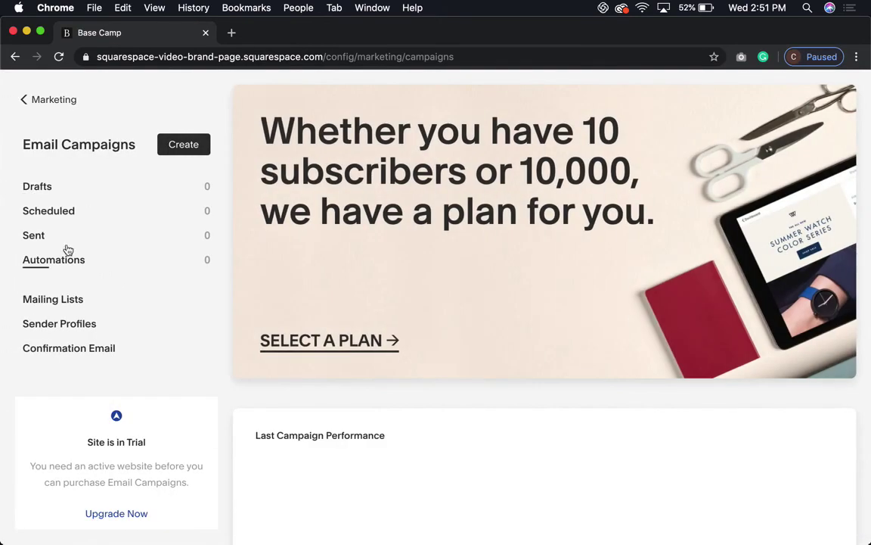
pyautogui.click(61, 300)
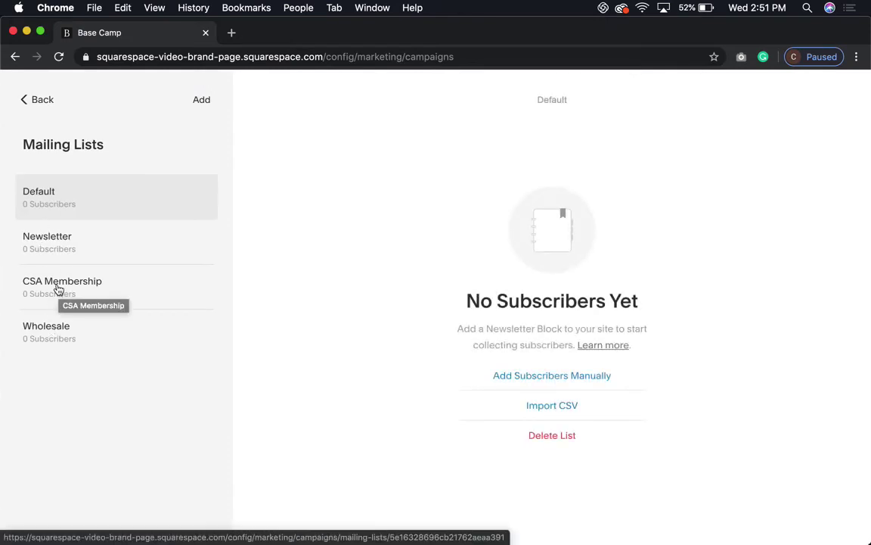
# - View the CSA Membership list to confirm it has 0 subscribers, then return to Email Campaigns
pyautogui.click(58, 290)
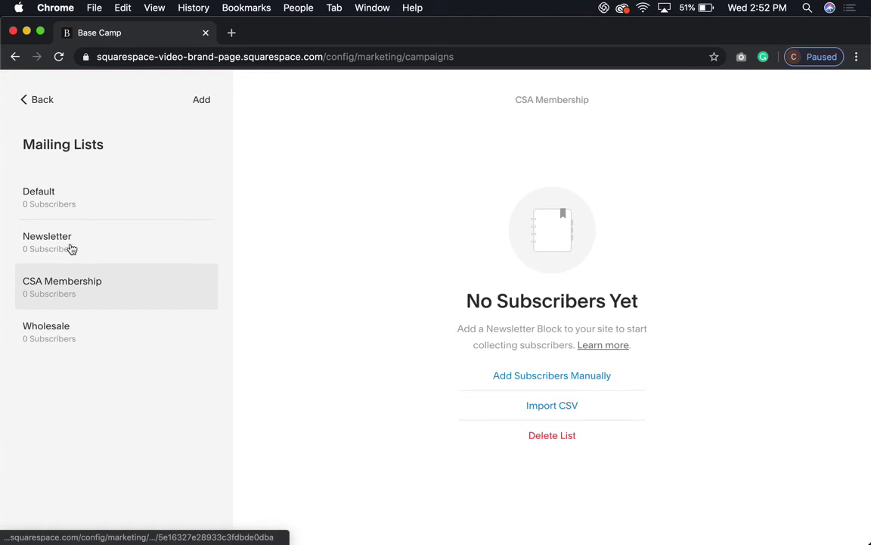
pyautogui.click(30, 102)
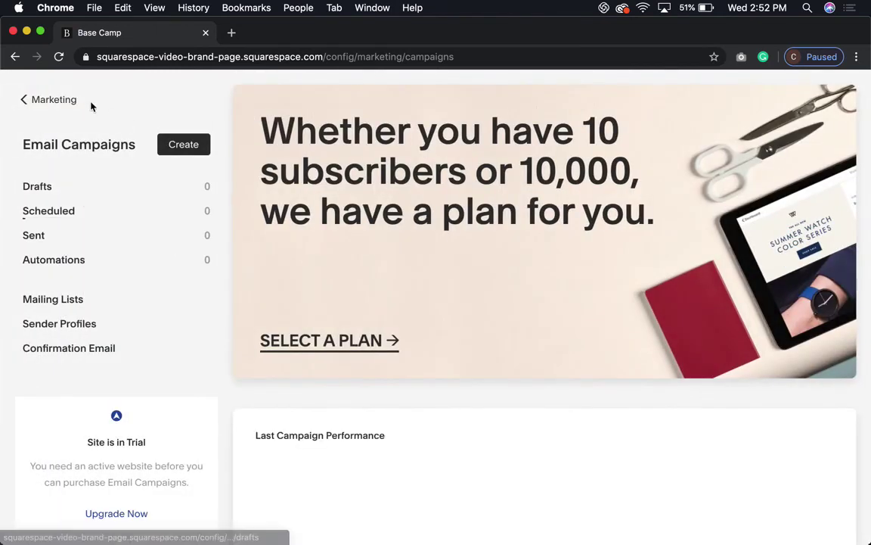
# - Return to the Marketing panel beside the 'Join our 2020 CSA' cover page preview
pyautogui.click(72, 104)
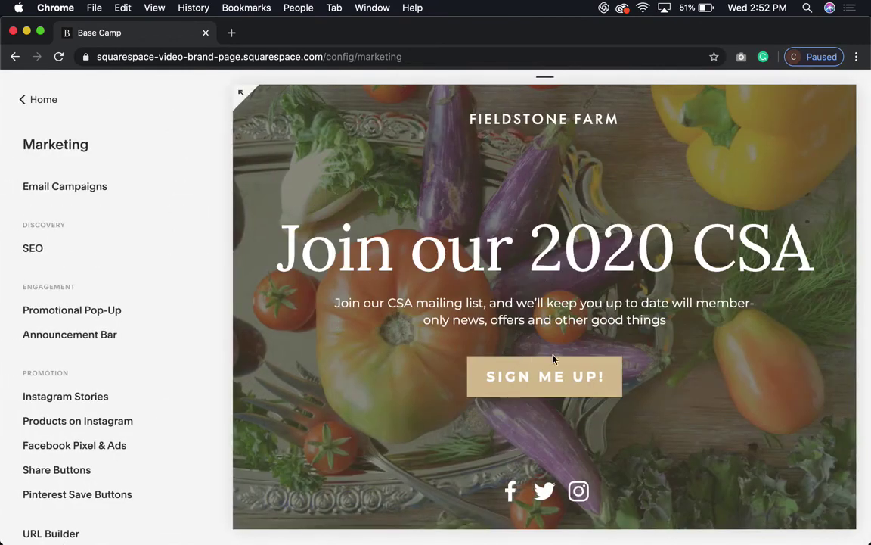